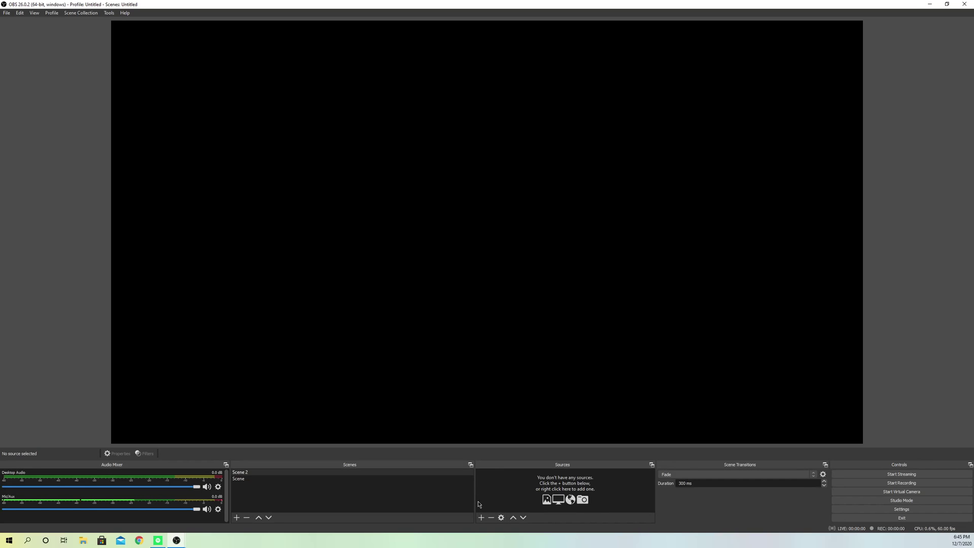
- Open the add-source menu under the Sources panel
left_click(480, 517)
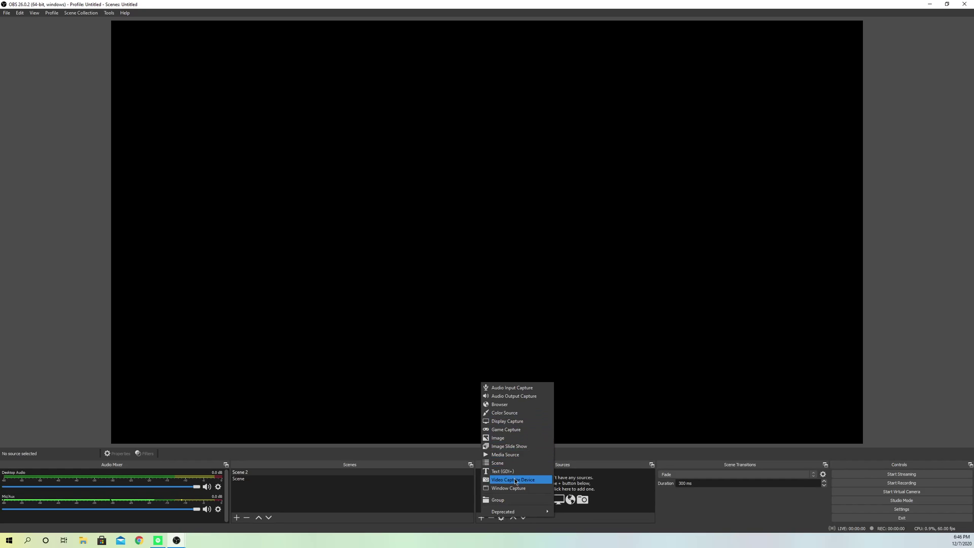
- Add a Game Capture source, trying specific-window mode but keeping 'Capture any fullscreen application'
left_click(521, 431)
left_click(517, 324)
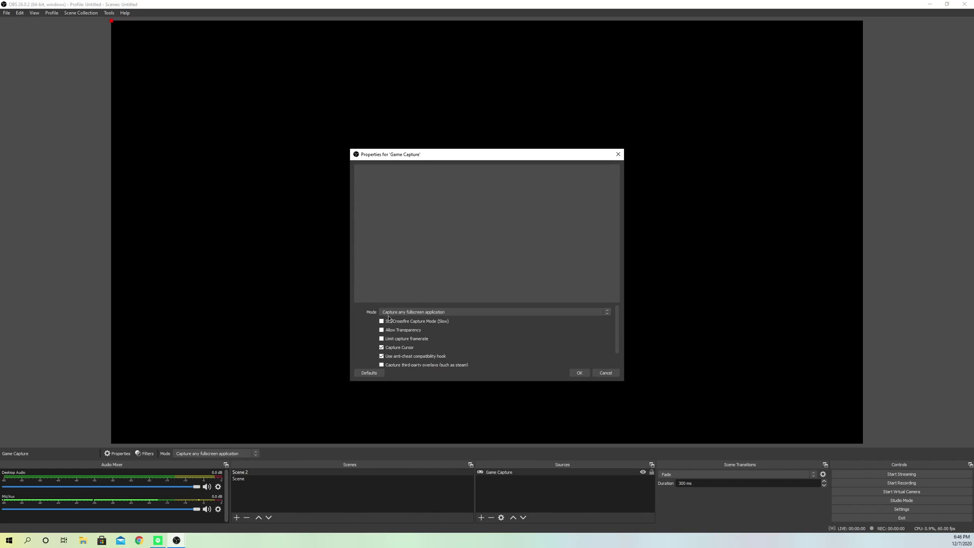
left_click(439, 312)
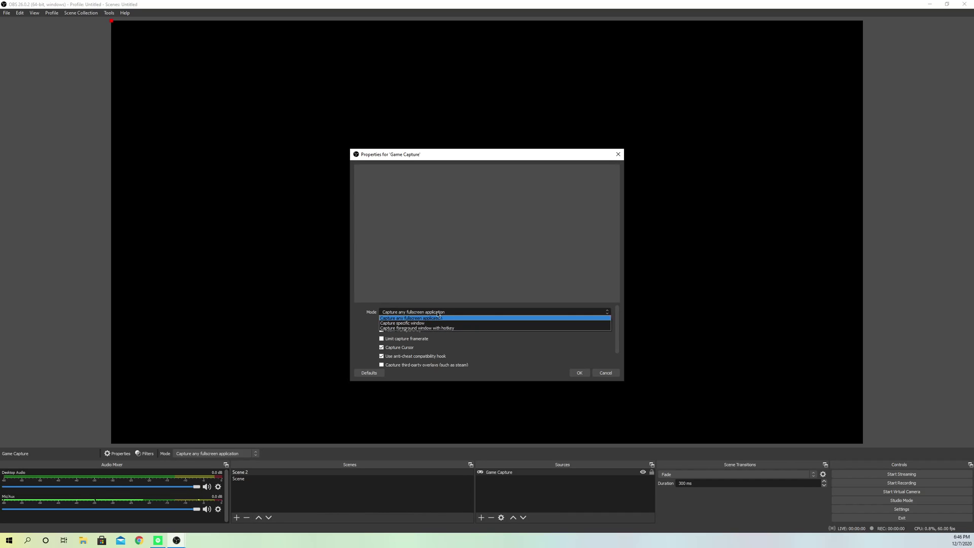
left_click(401, 323)
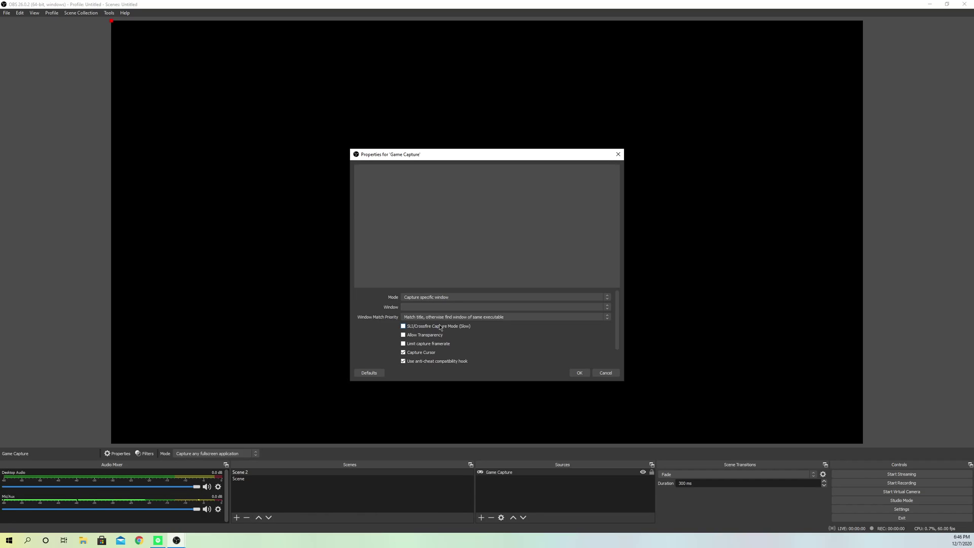
left_click(408, 309)
left_click(378, 312)
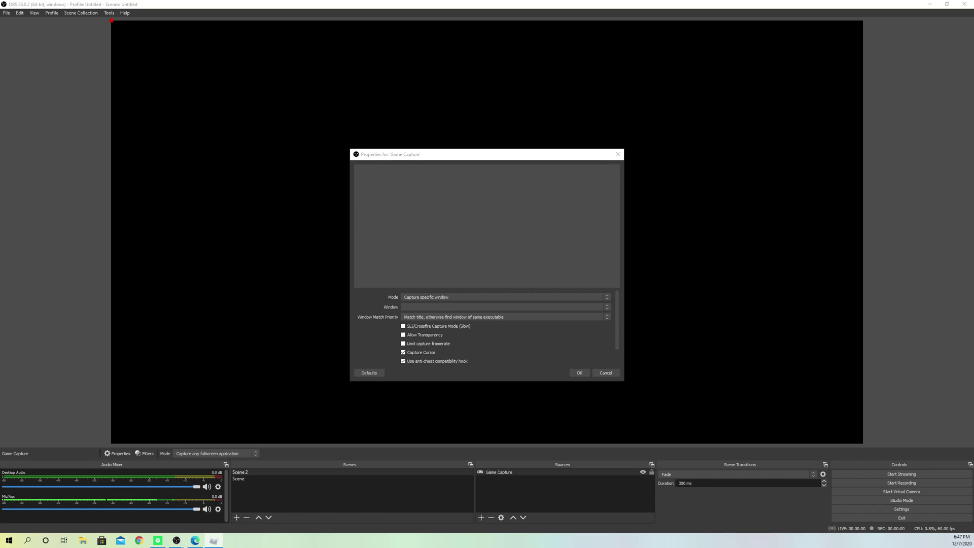
left_click(451, 297)
left_click(418, 305)
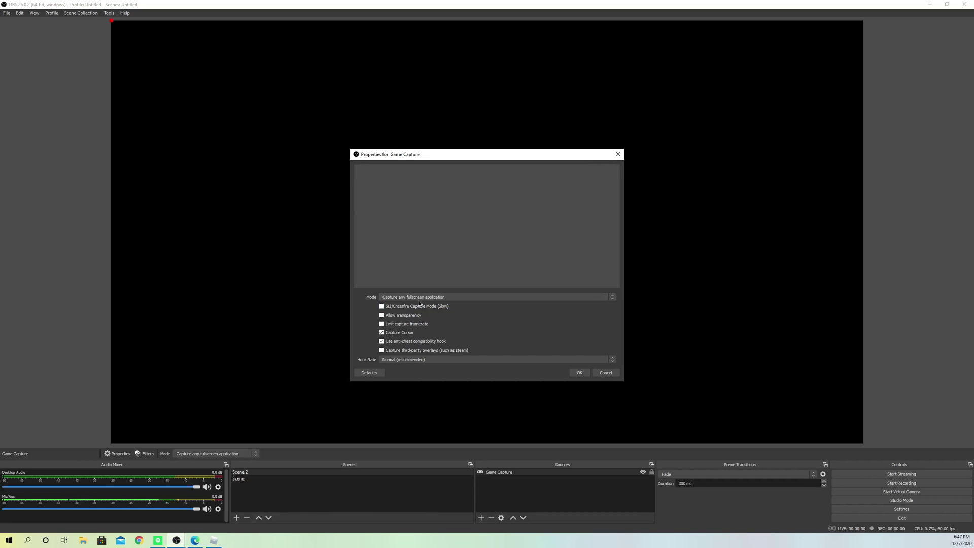
left_click(588, 373)
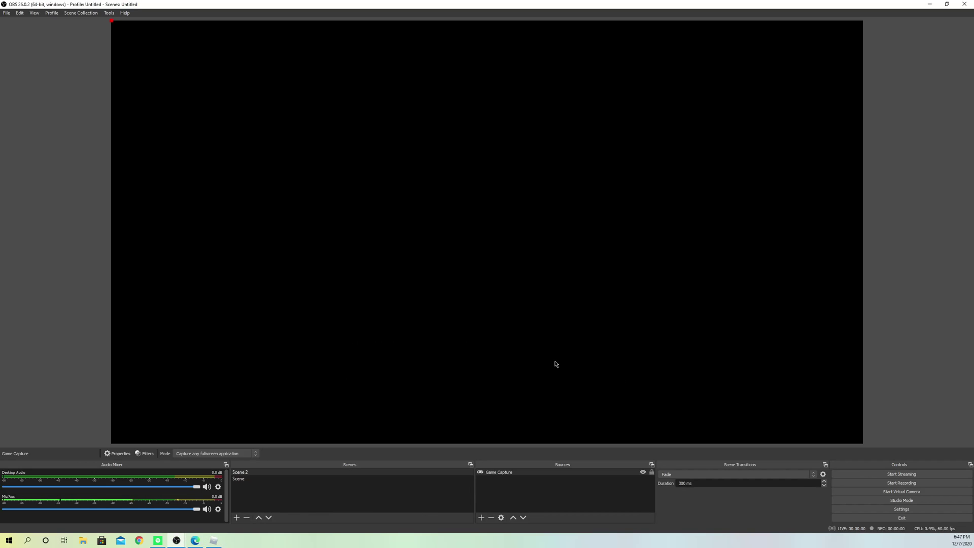
key("alt+Tab")
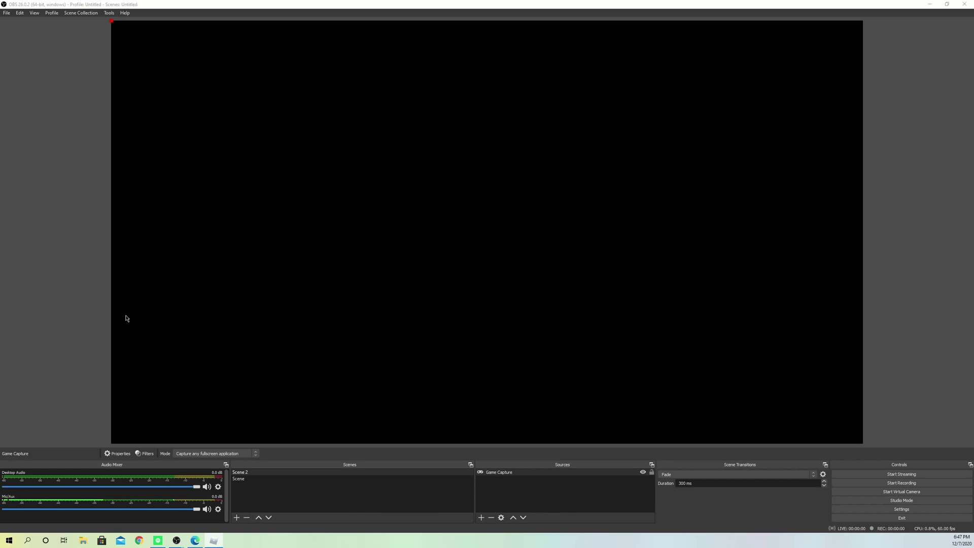
left_click(507, 474)
left_click(506, 485)
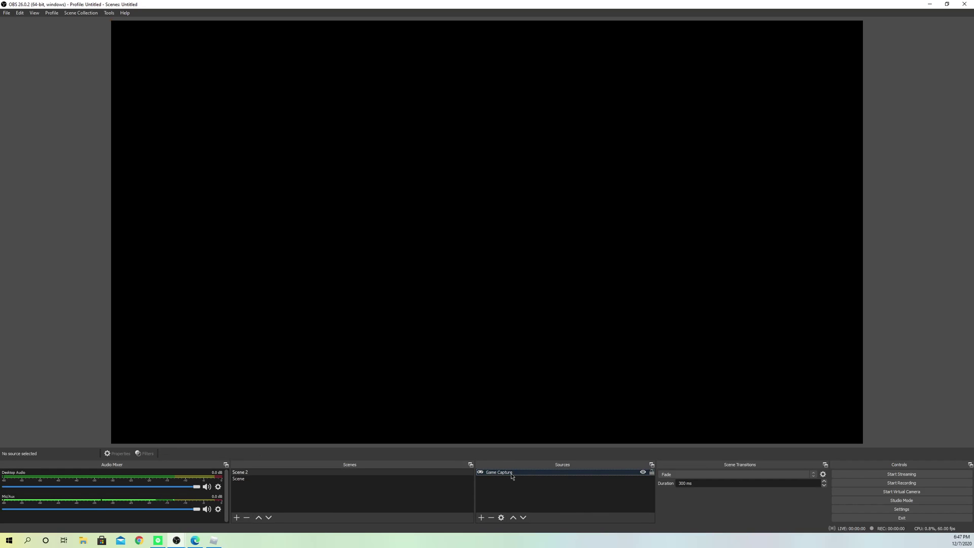
- Remove the existing Game Capture source and confirm the deletion
right_click(511, 476)
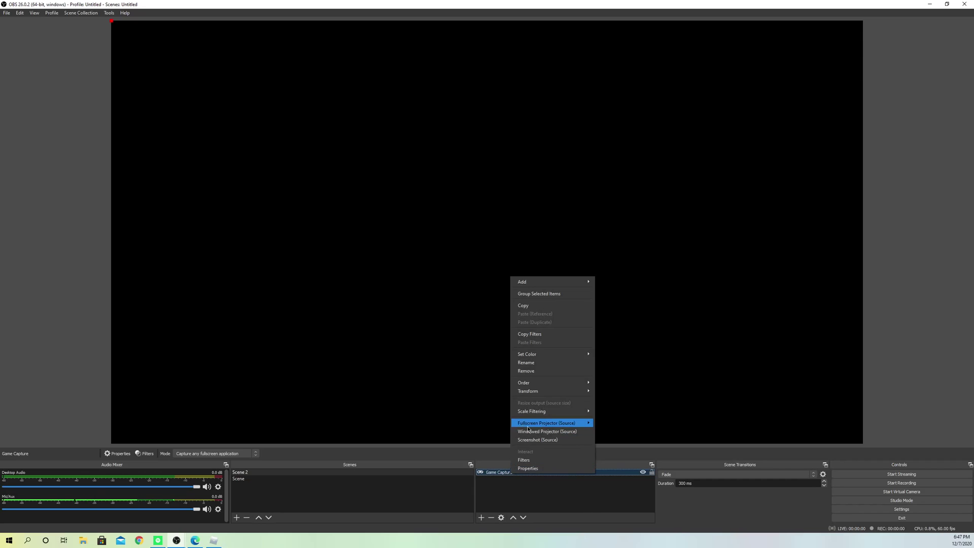
left_click(532, 370)
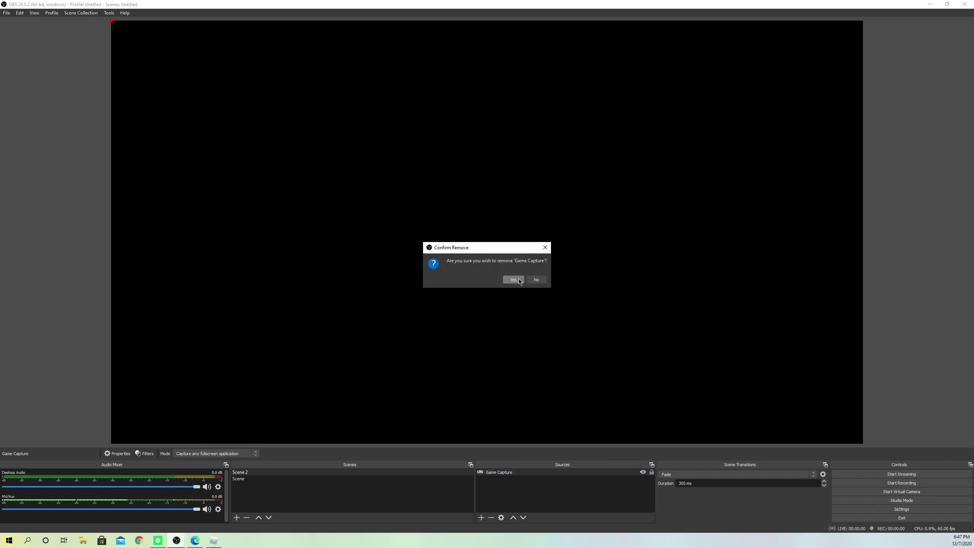
left_click(513, 279)
- Add a new Game Capture source in 'Capture specific window' mode and list the open windows
left_click(479, 516)
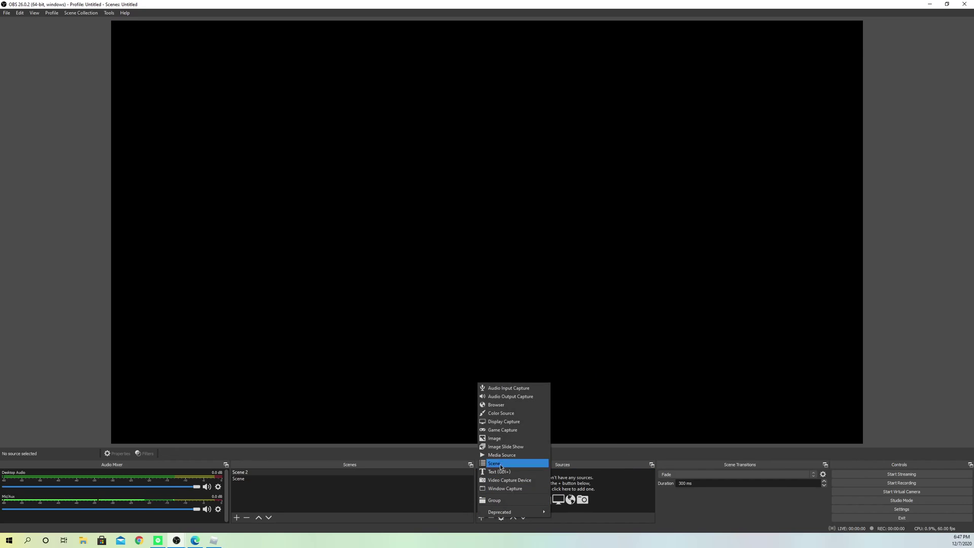
left_click(516, 431)
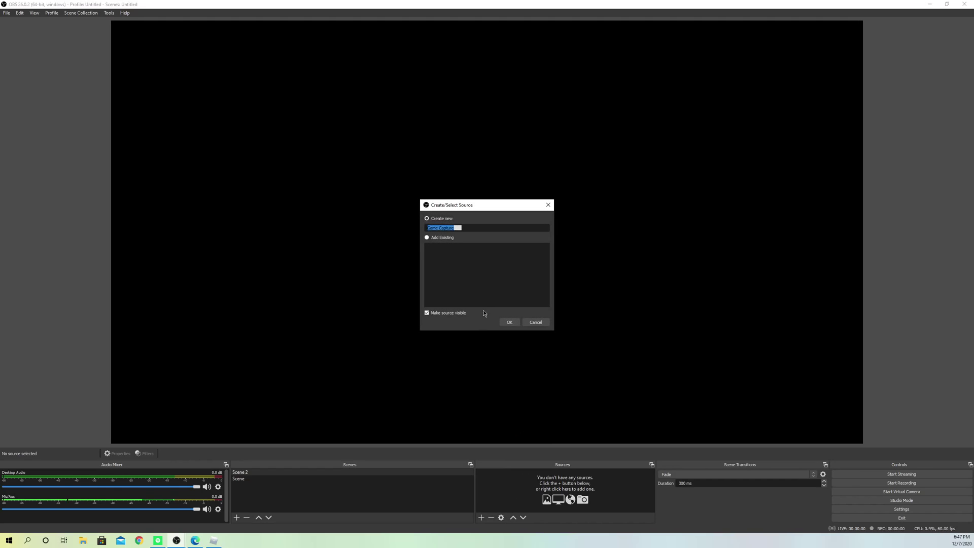
left_click(509, 322)
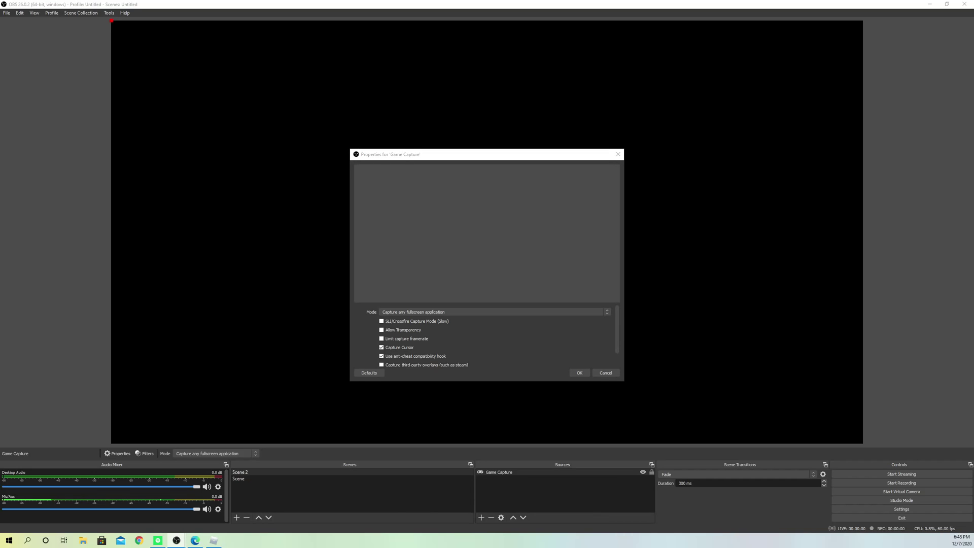
left_click(403, 313)
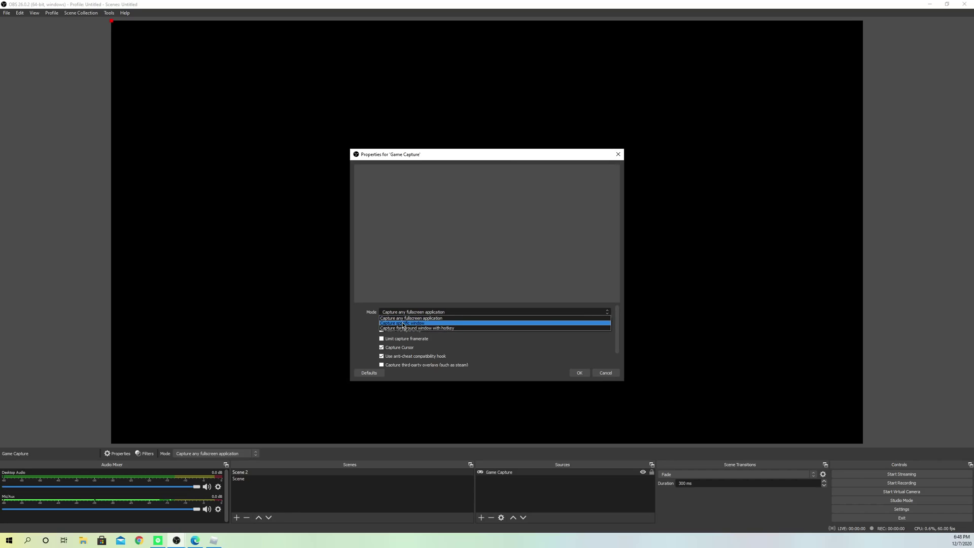
left_click(400, 324)
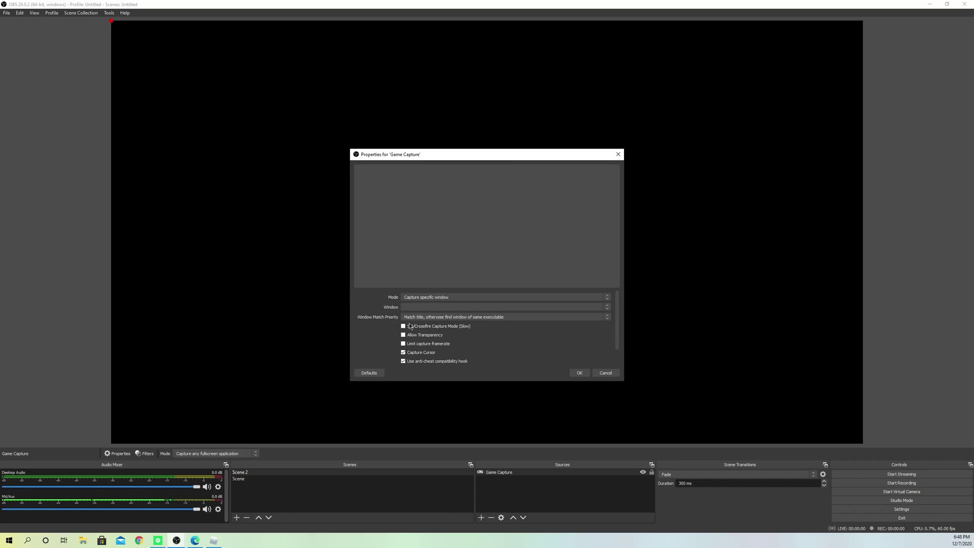
left_click(423, 306)
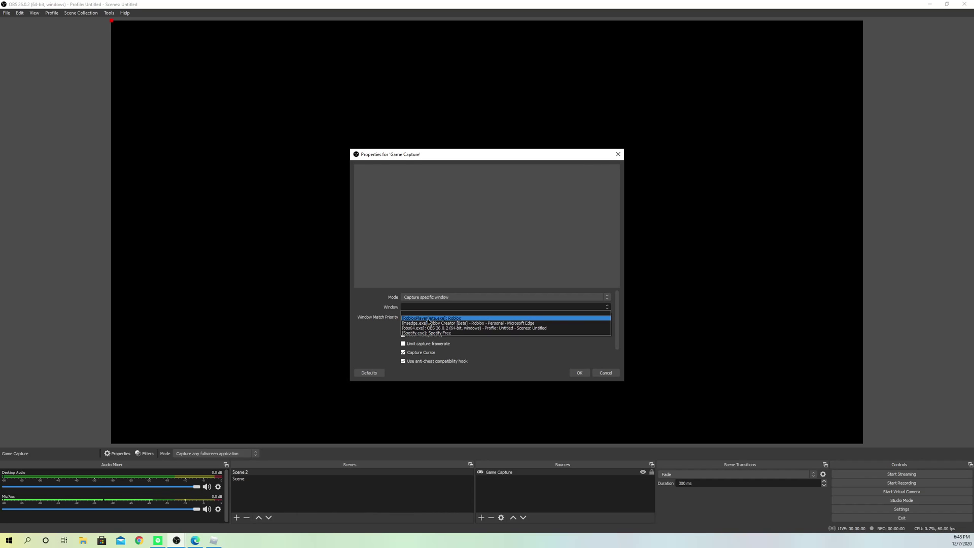
- Set the Game Capture window to '[RobloxPlayerBeta.exe]: Roblox' in specific-window mode and apply
left_click(416, 320)
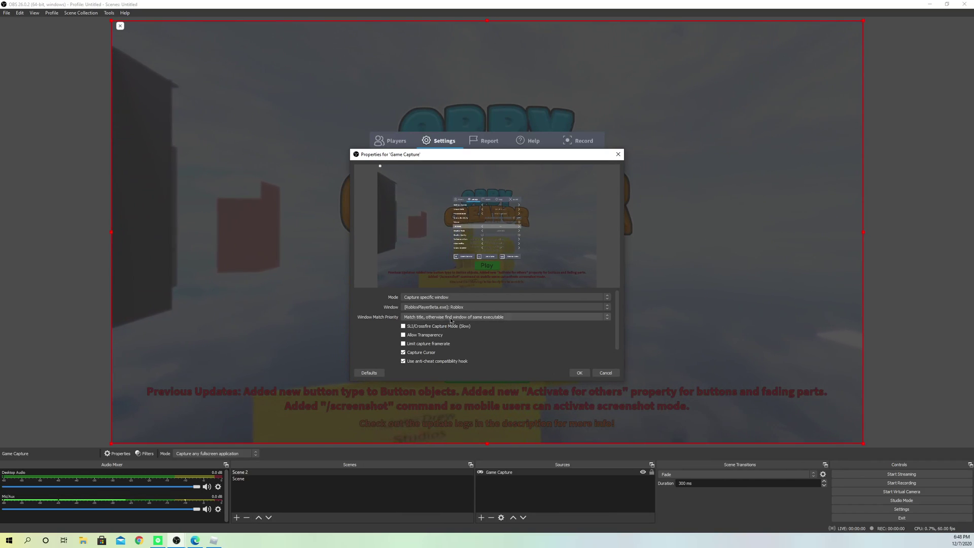
left_click(426, 298)
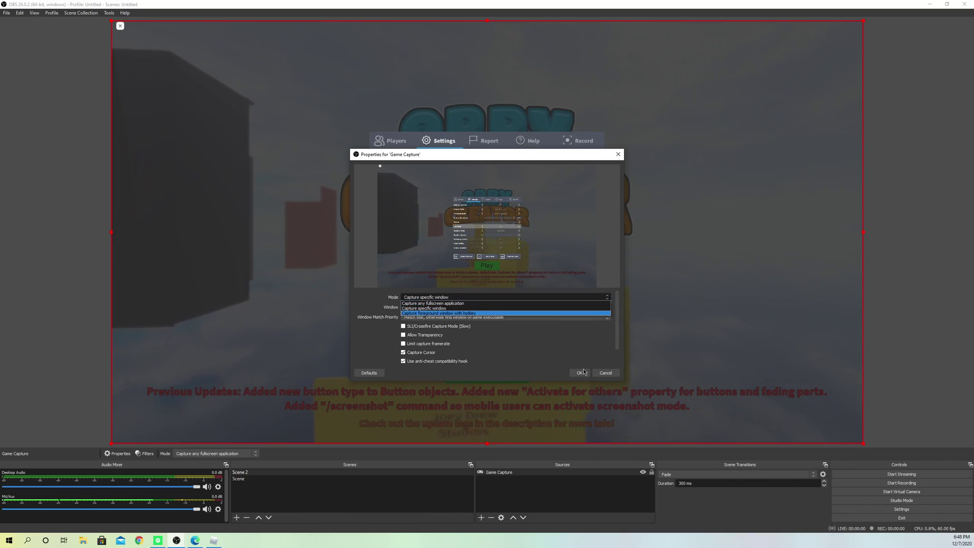
left_click(438, 311)
key("Return")
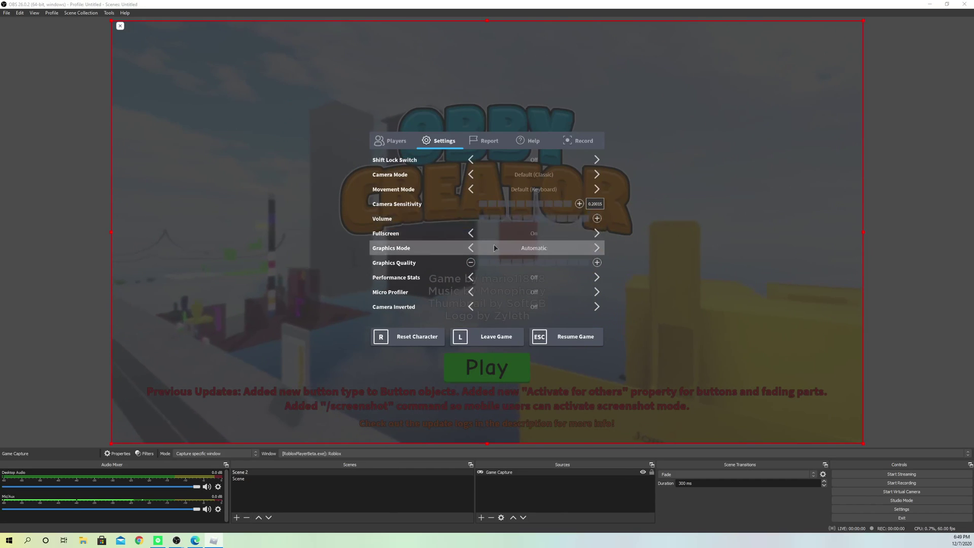
left_click(596, 234)
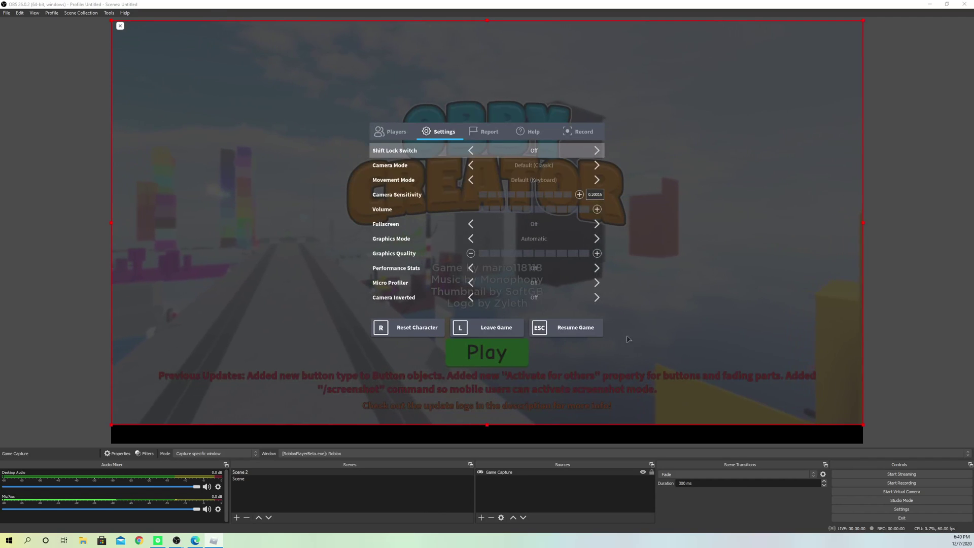
left_click(597, 223)
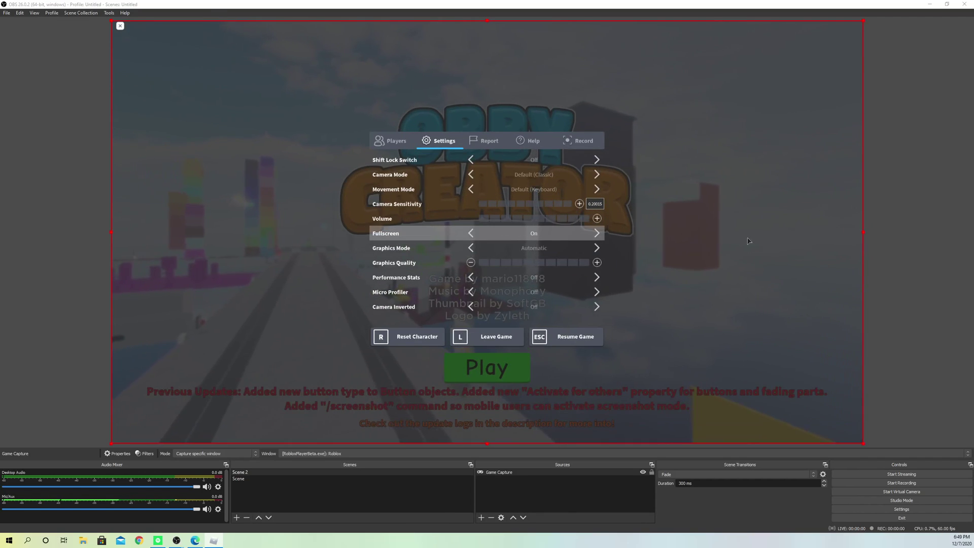
left_click(546, 490)
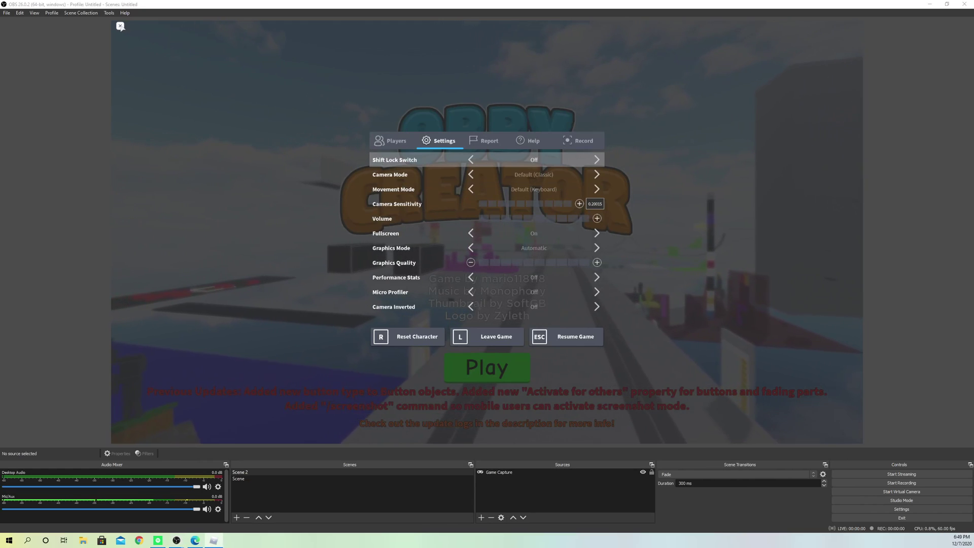
- Leave the Roblox game from its Esc menu, then restore and close the OBS window
key("Escape")
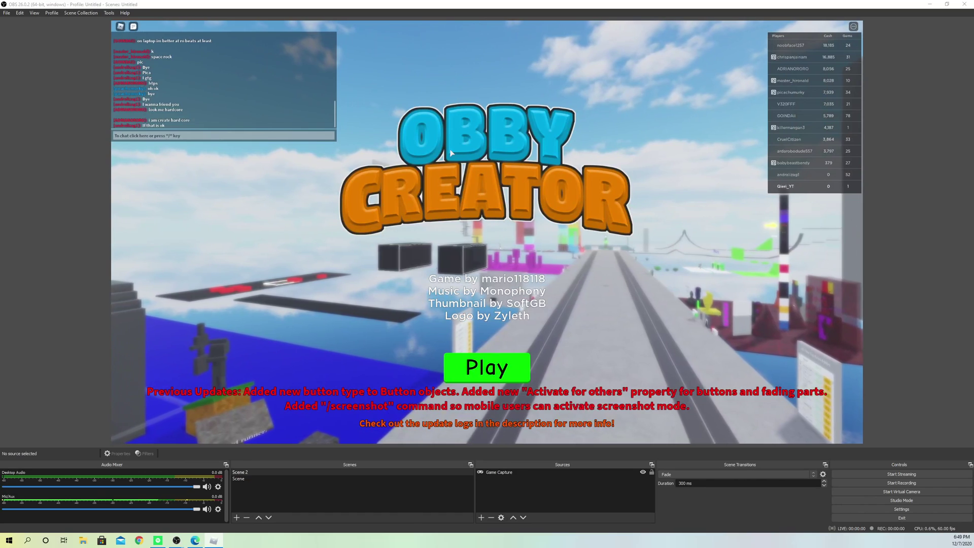
key("Escape")
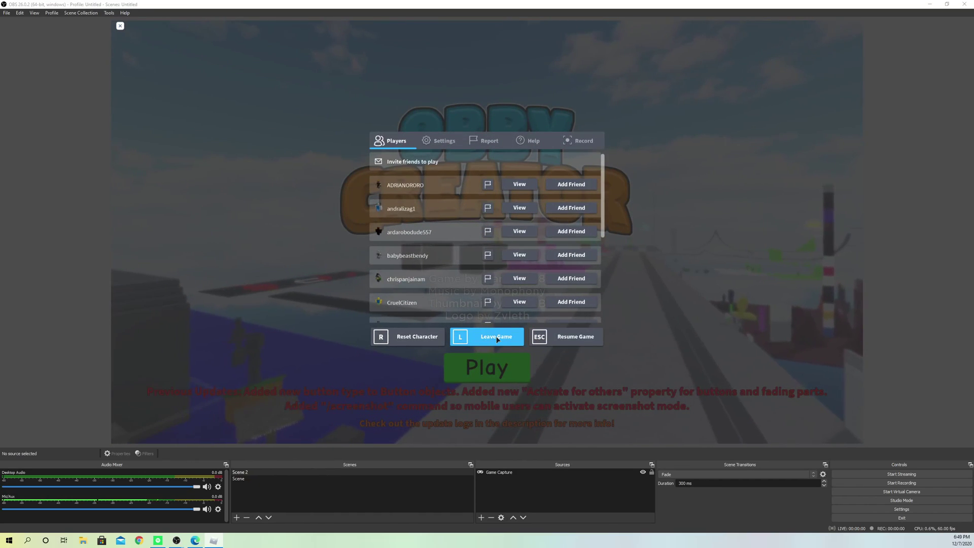
left_click(497, 338)
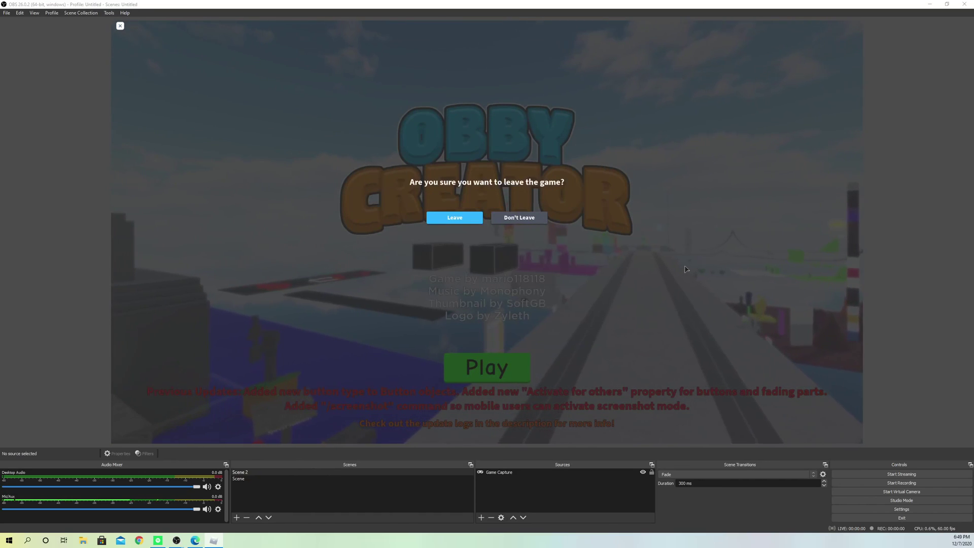
left_click(454, 221)
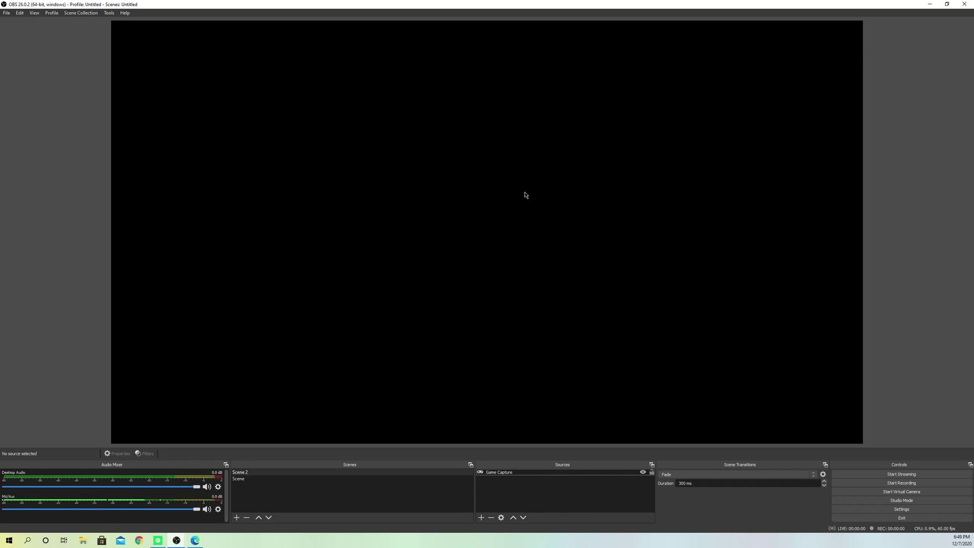
double_click(442, 11)
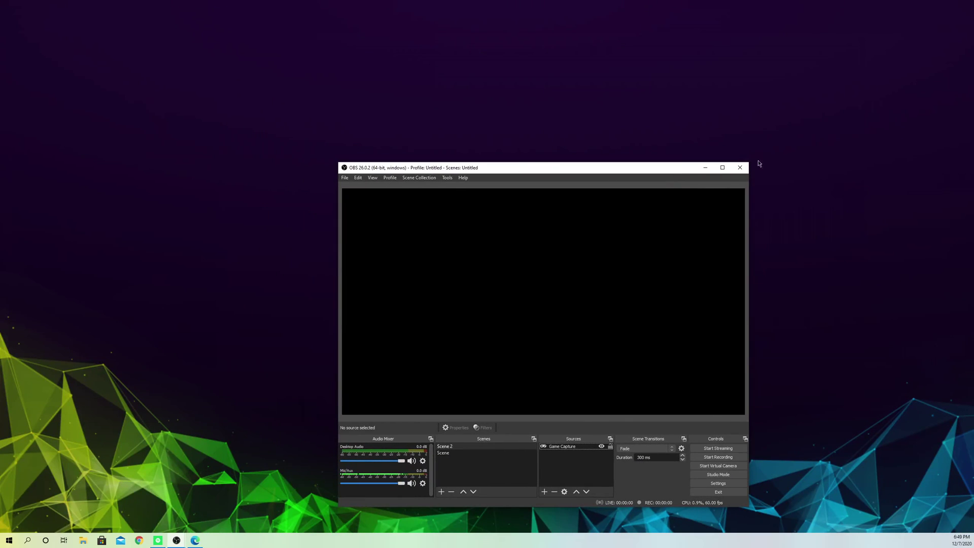
left_click(739, 167)
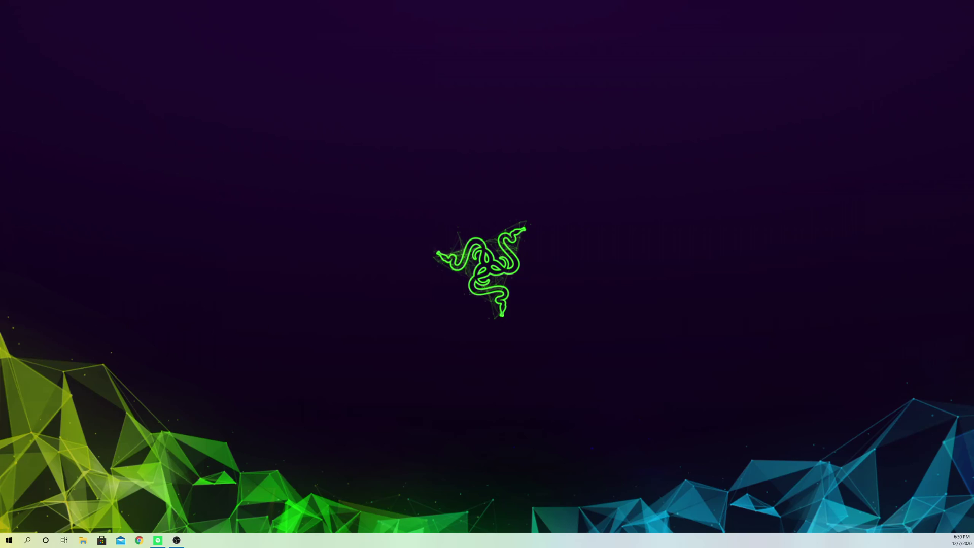
- Go from the desktop menu's Display settings to the Graphics settings page
right_click(231, 168)
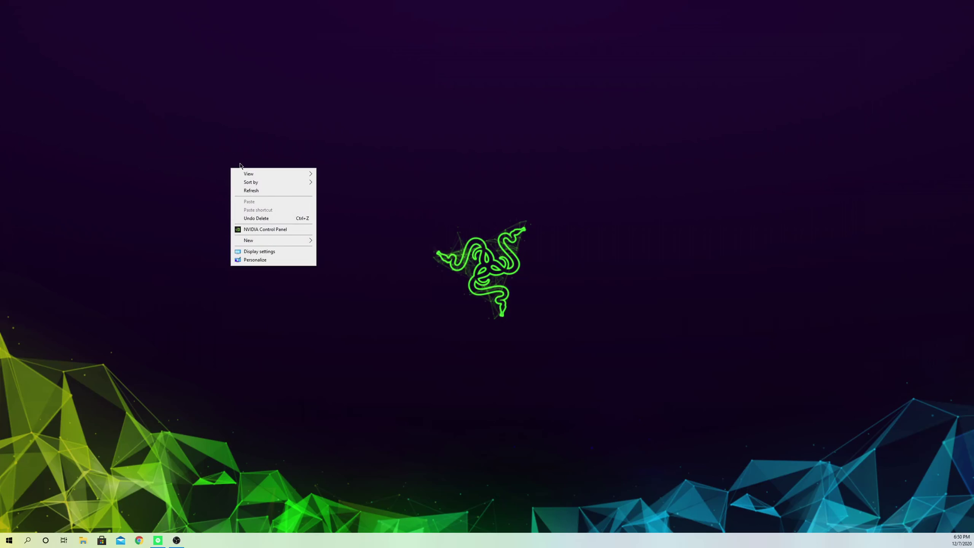
left_click(260, 252)
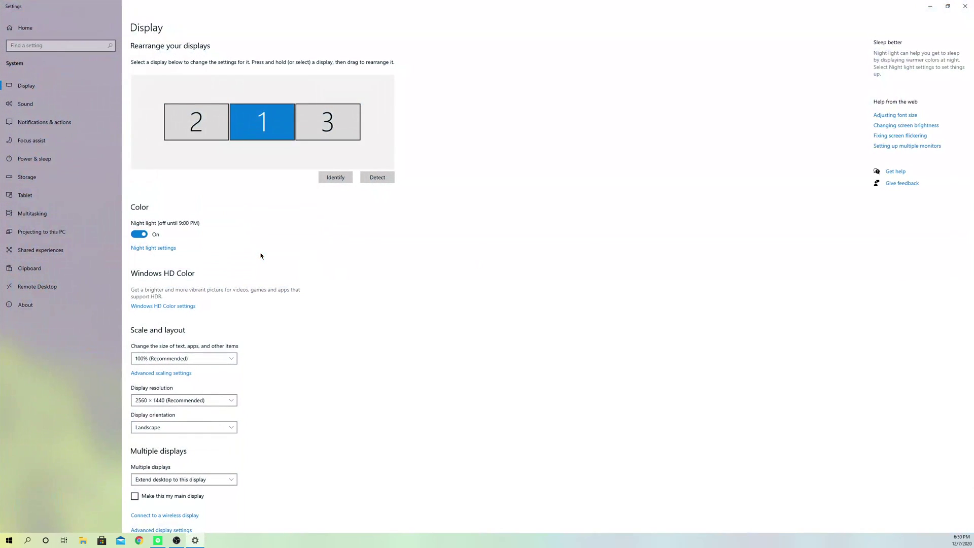
scroll(261, 256, "down", 2)
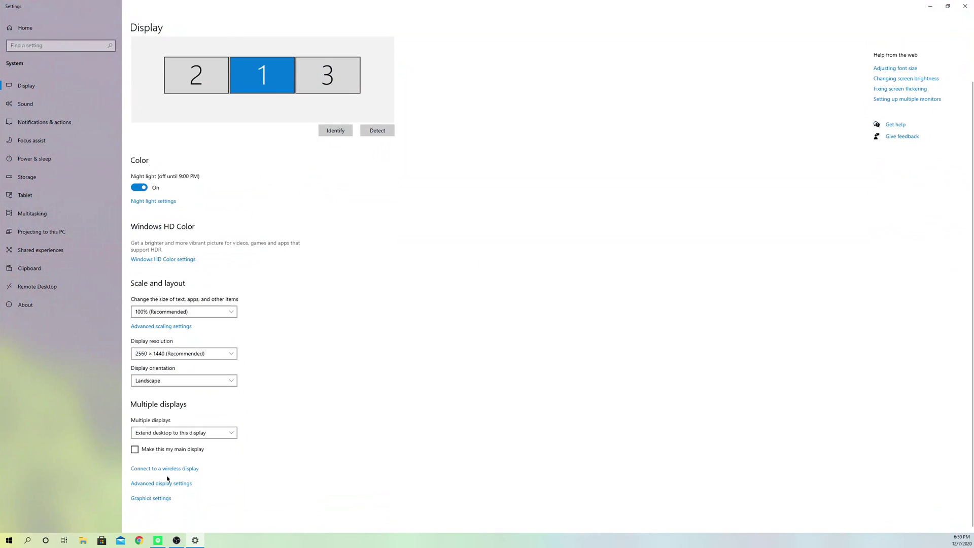
left_click(152, 499)
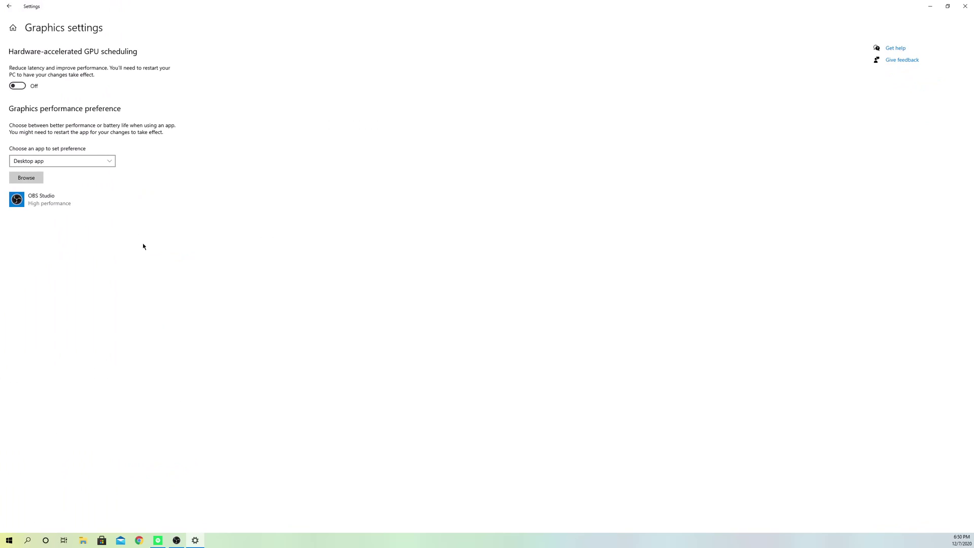